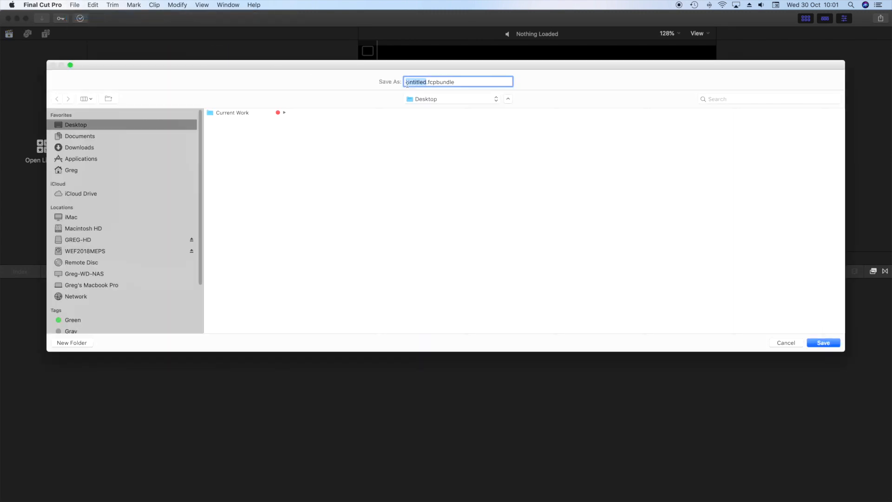
Name the new library "first video" and save it on the Desktop.
type("first video")
key("Return")
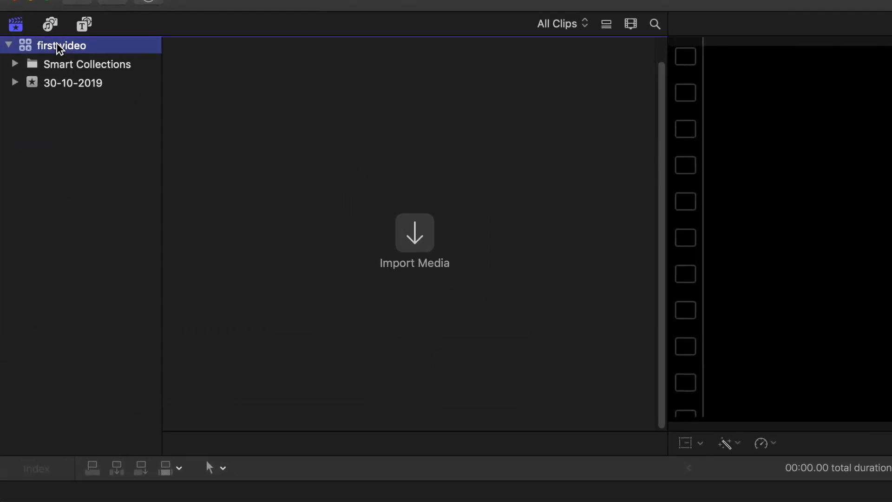
Look through the available sound effects, titles and generators, and return to the library's media.
left_click(50, 24)
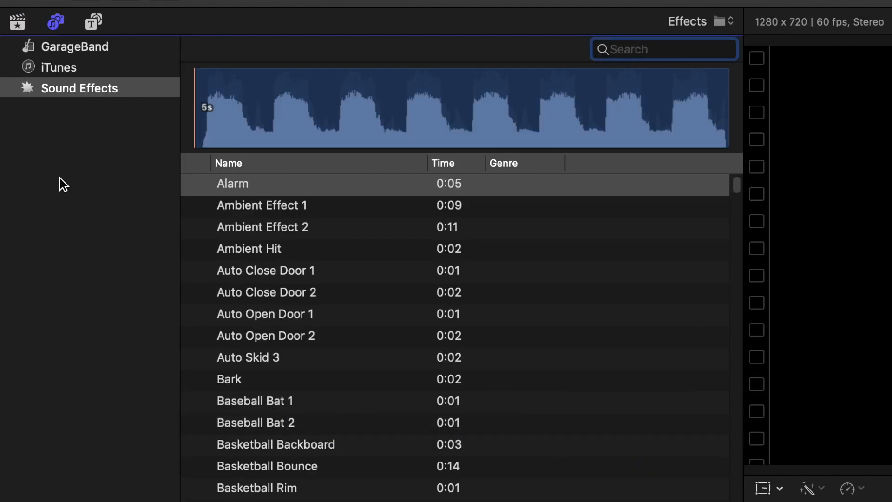
left_click(96, 21)
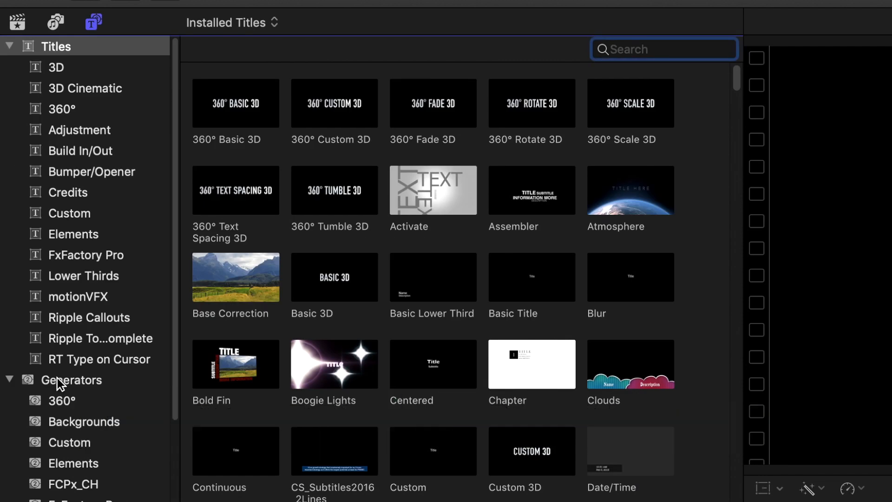
left_click(35, 377)
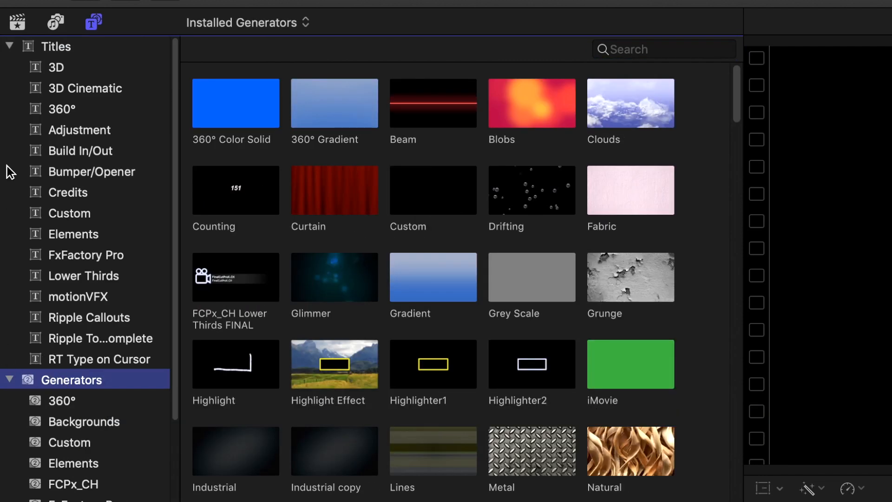
left_click(56, 46)
left_click(17, 23)
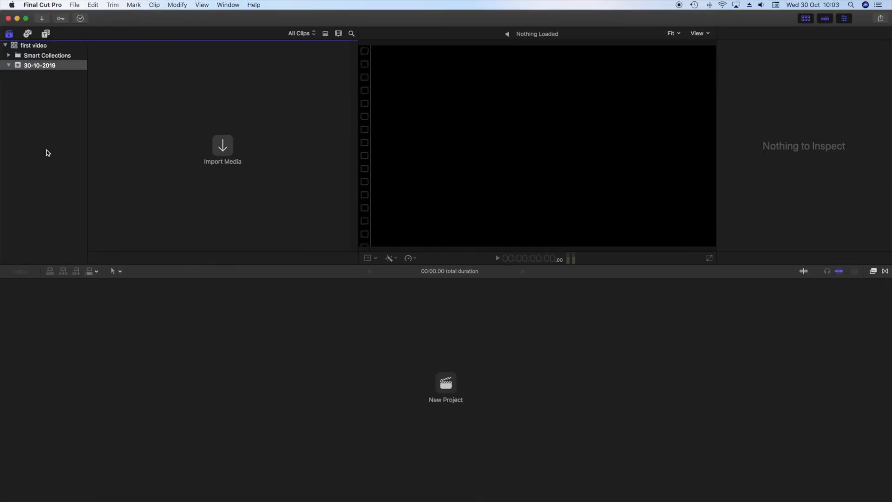
Import all four files from the Finder folder Files for Video 6 into the 30-10-2019 event and rename the event Media.
key("super+Tab")
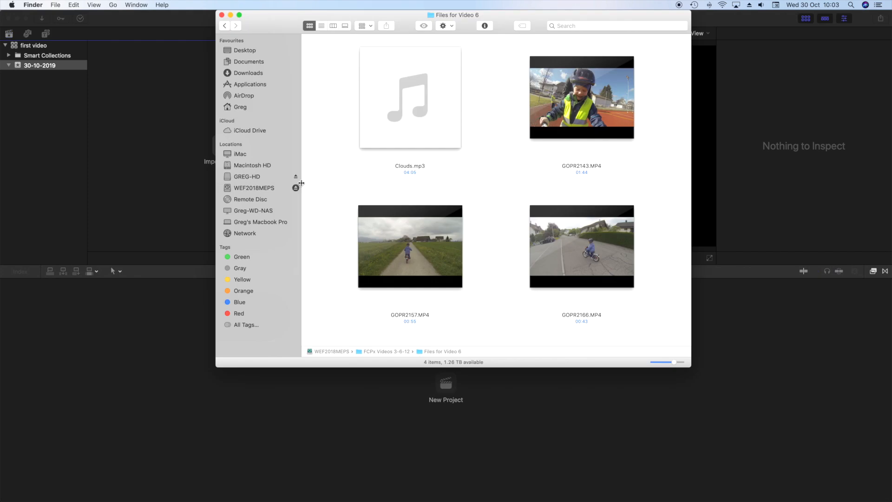
left_click_drag(387, 310, 43, 66)
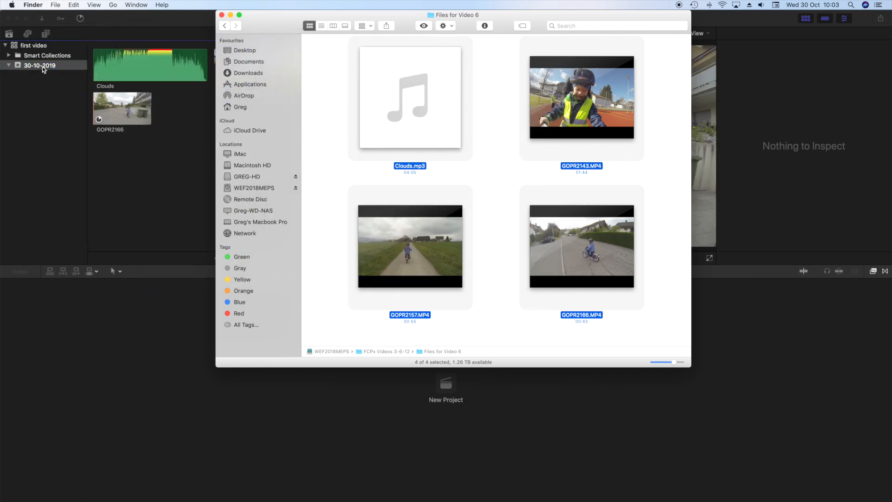
left_click(42, 66)
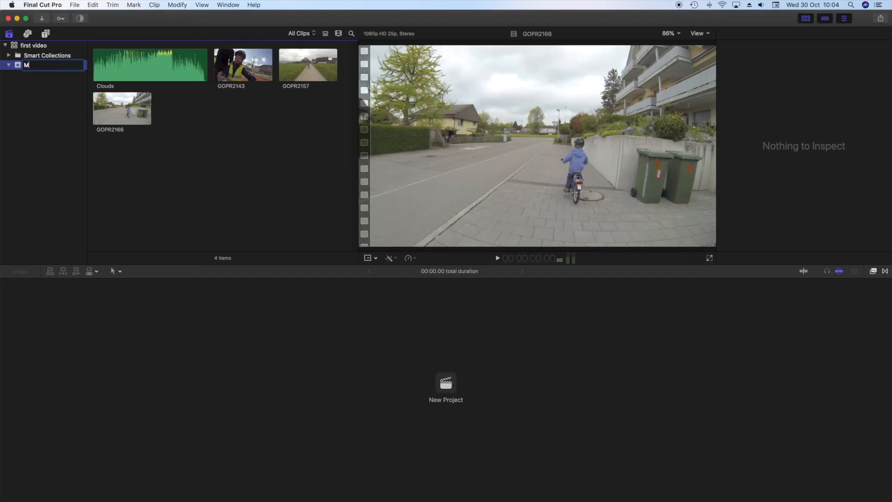
key("Return")
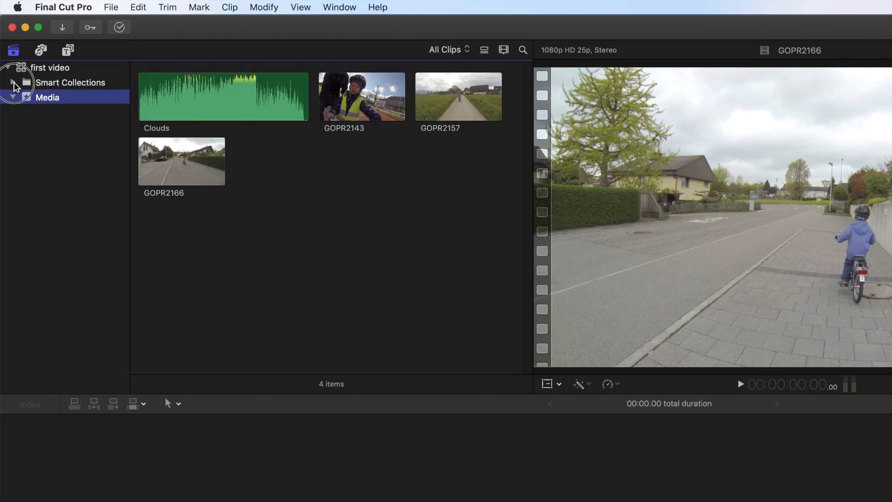
Examine the contents of the Smart Collections folder and collapse it again.
left_click(13, 78)
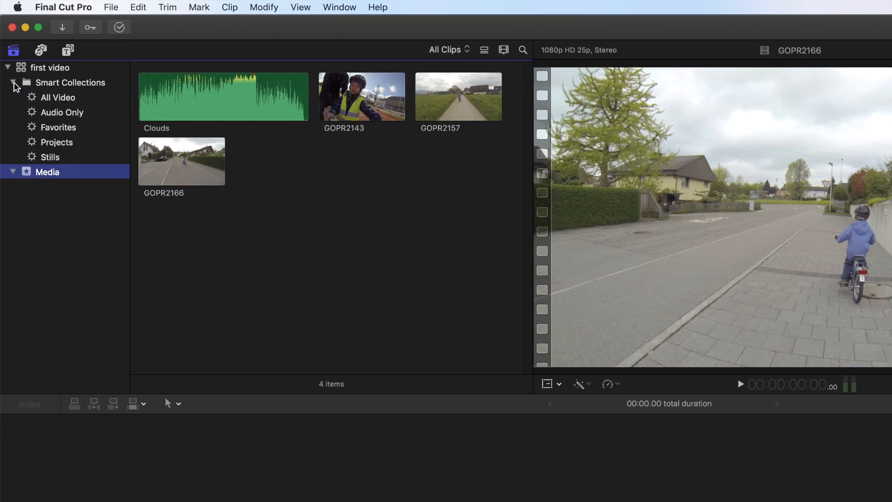
left_click(15, 83)
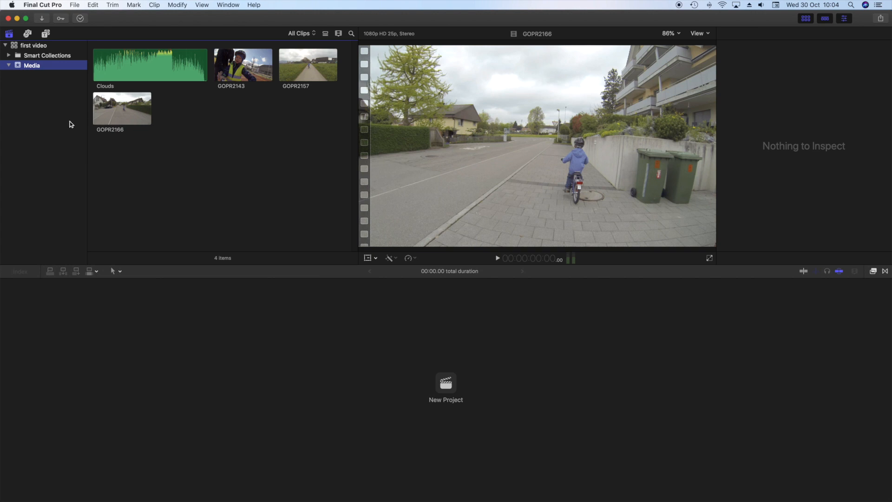
Adjust the browser's clip height and filmstrip duration scale, and toggle the waveforms on and off.
left_click(338, 33)
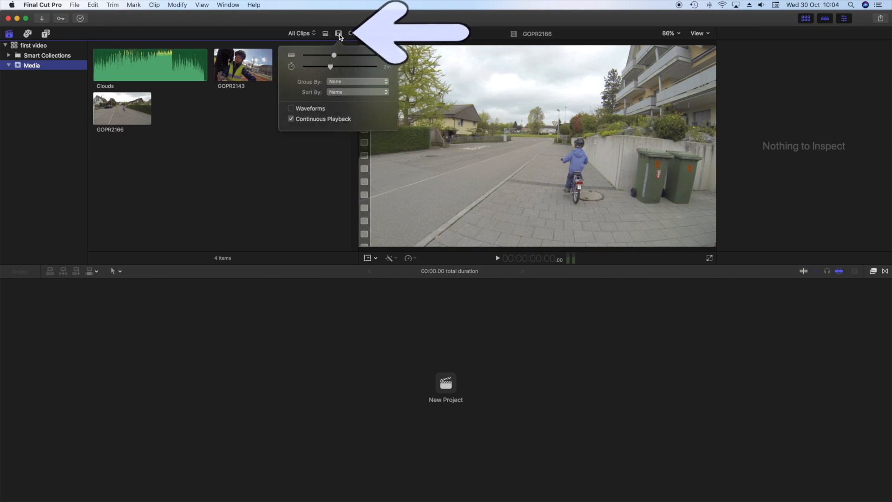
mouse_move(363, 69)
left_mouse_down()
mouse_move(335, 67)
mouse_move(364, 70)
left_mouse_up()
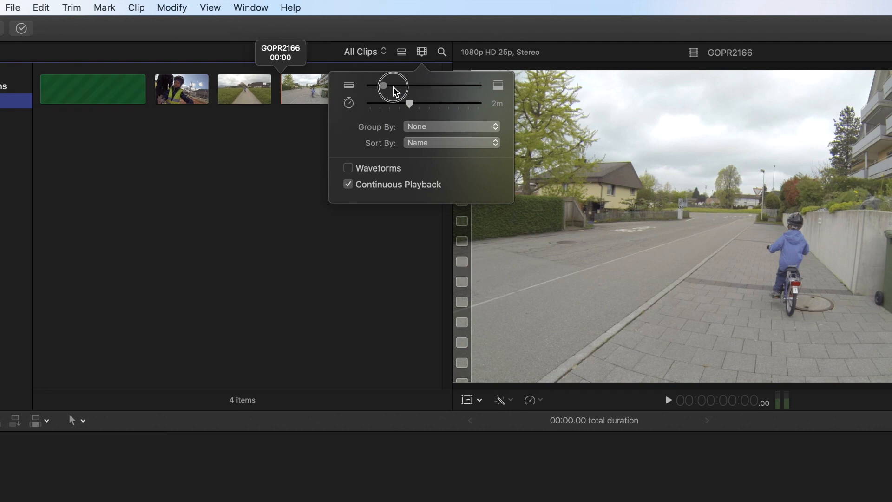
left_click_drag(415, 88, 424, 106)
left_click(352, 167)
left_click(352, 169)
left_click(422, 53)
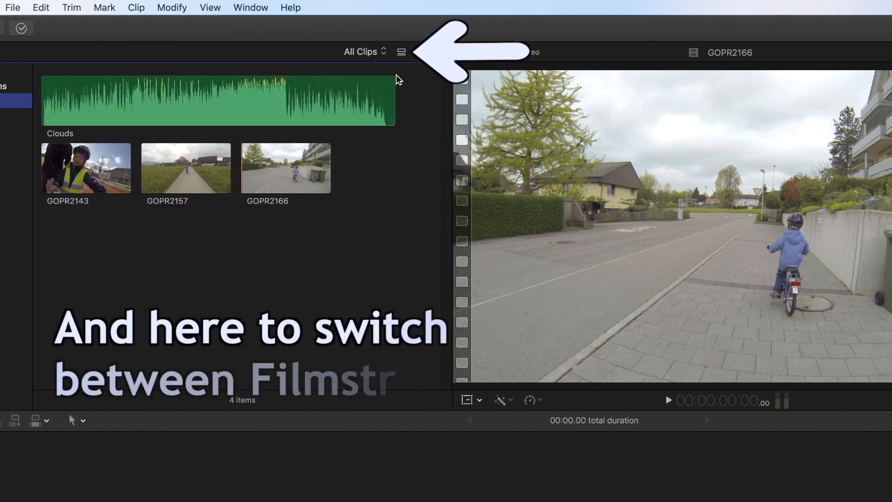
View the browser clips as a list and return to filmstrip view.
left_click(402, 53)
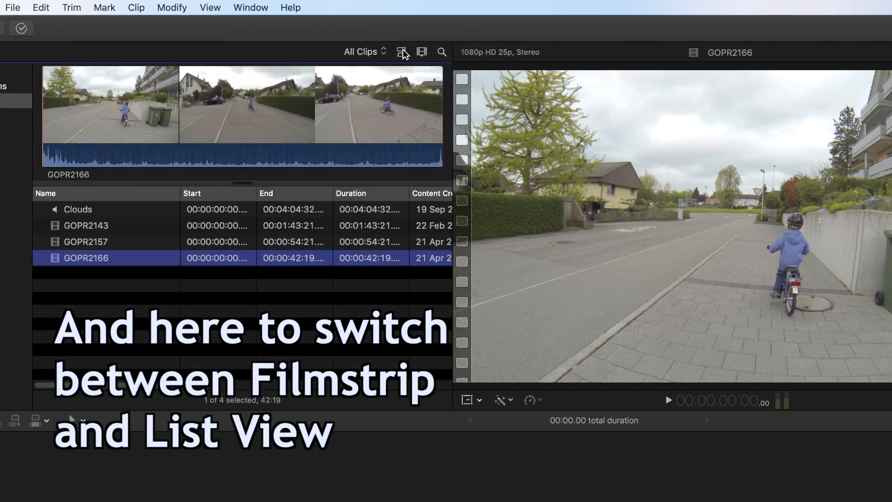
left_click(403, 54)
left_click(239, 292)
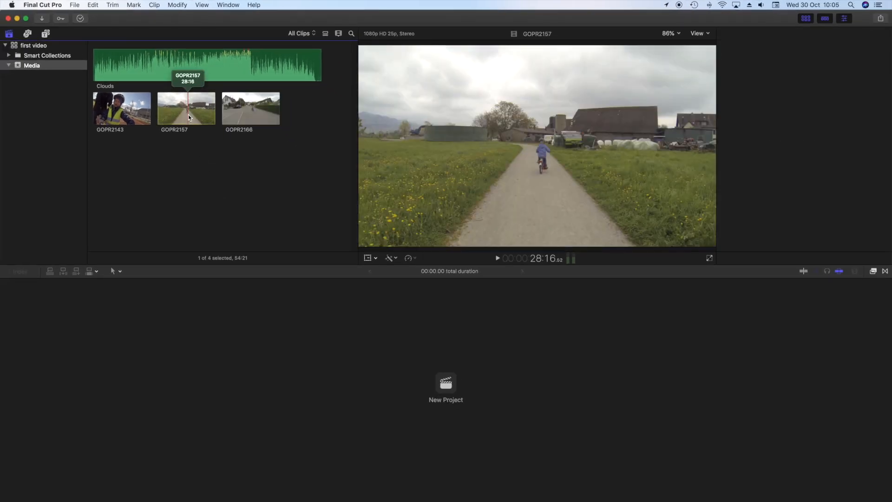
Preview part of the GOPR2157 clip from about 28 seconds in the viewer and stop playback.
left_click(189, 116)
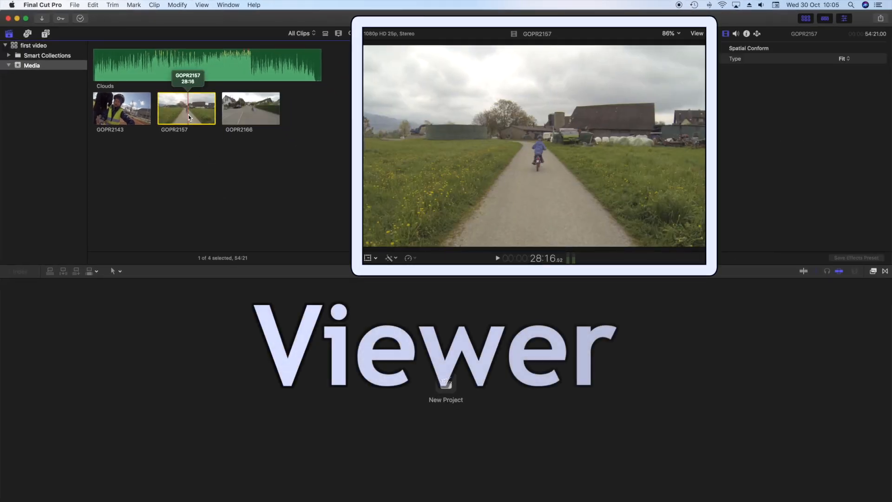
key("space")
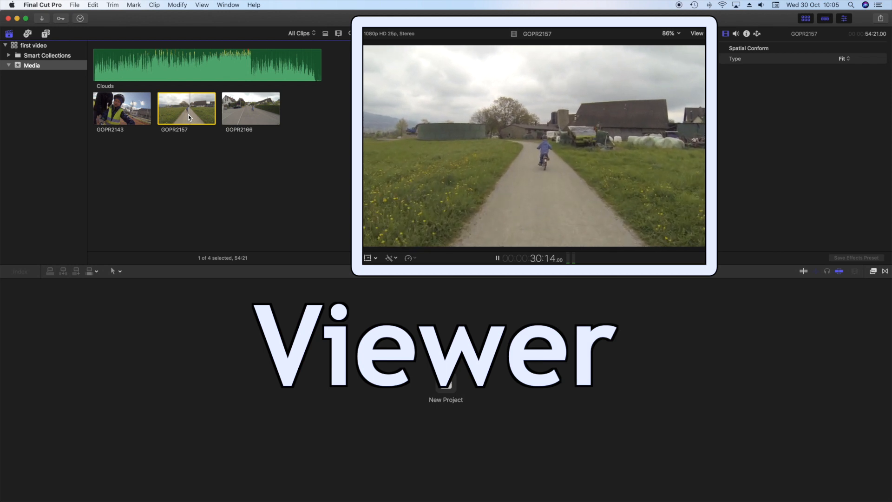
key("space")
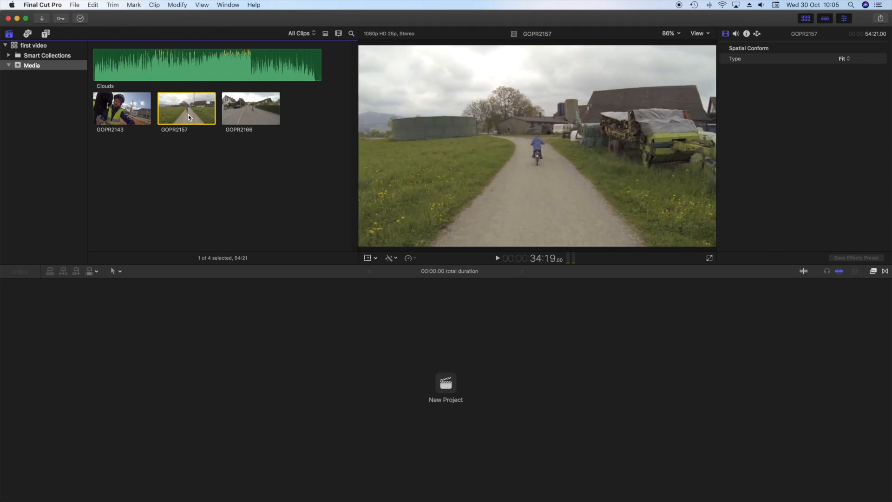
Create a project named Sequence01 in the Media event using automatic settings, with its video properties based on the first clip.
left_click(74, 6)
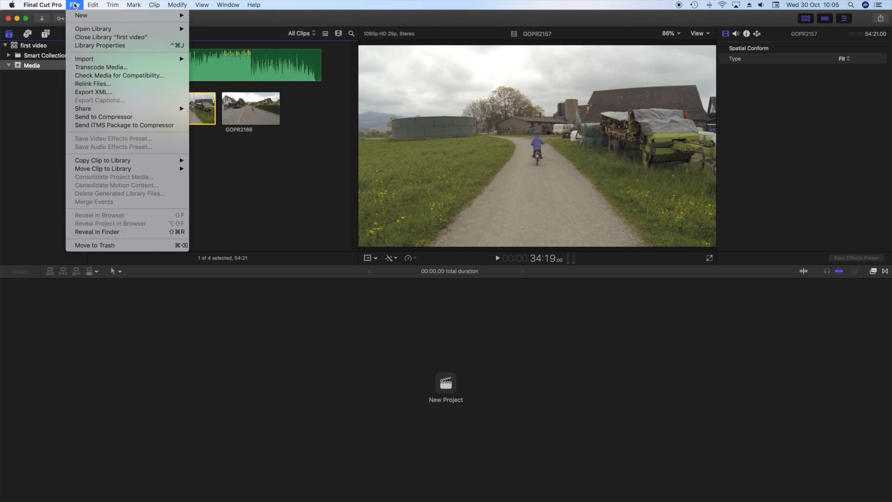
mouse_move(106, 15)
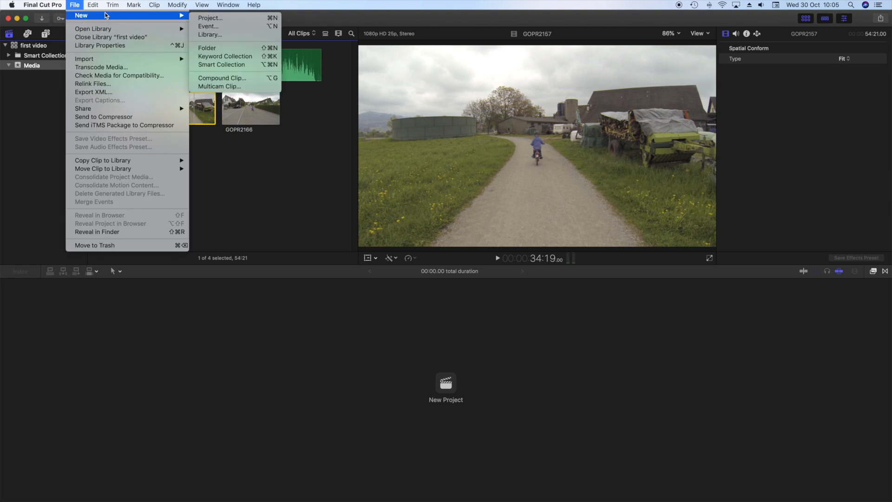
left_click(207, 18)
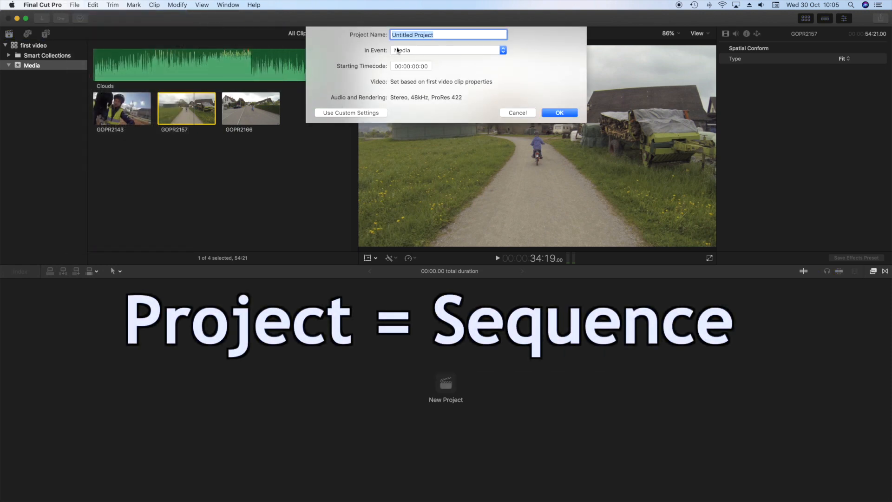
type("Sequence01")
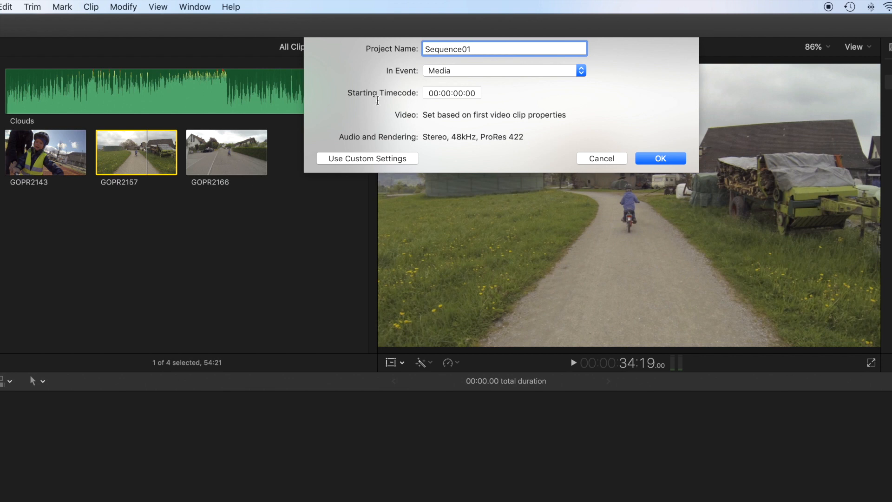
left_click(370, 159)
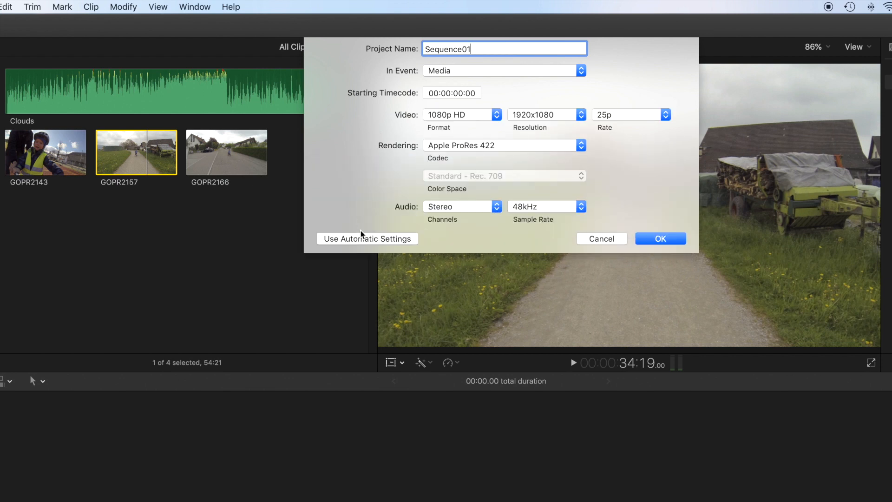
left_click(360, 240)
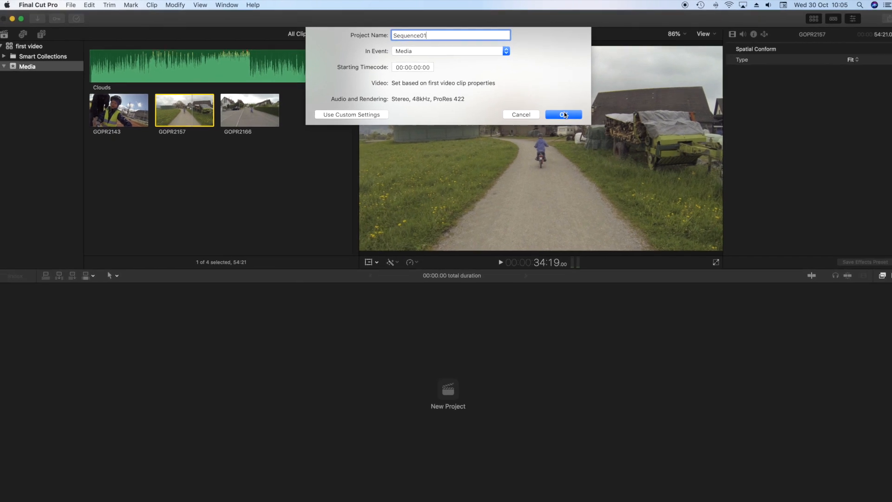
left_click(564, 114)
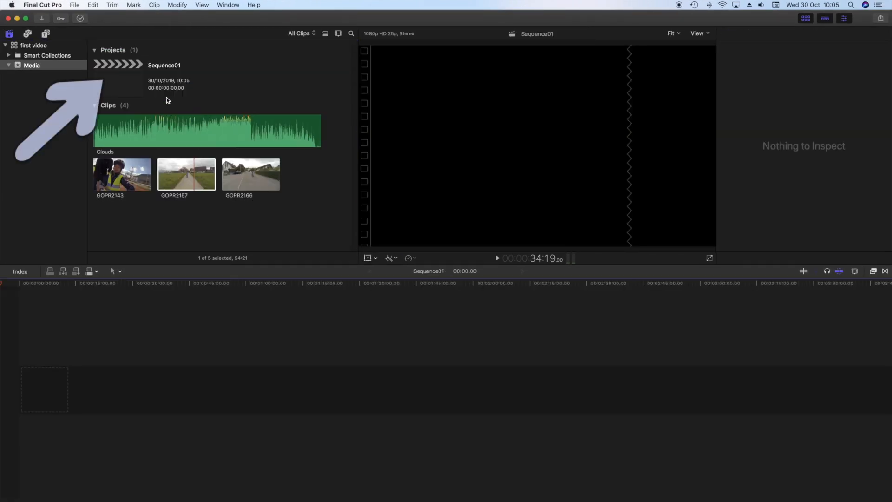
left_click(120, 80)
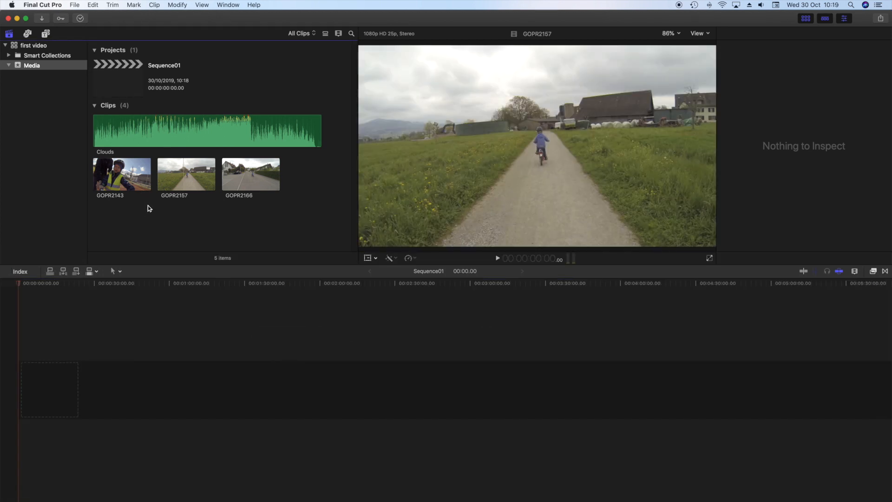
Mark a range in GOPR2157 from about 09:13 to 47:19 and place it at the start of the Sequence01 timeline.
left_click(168, 175)
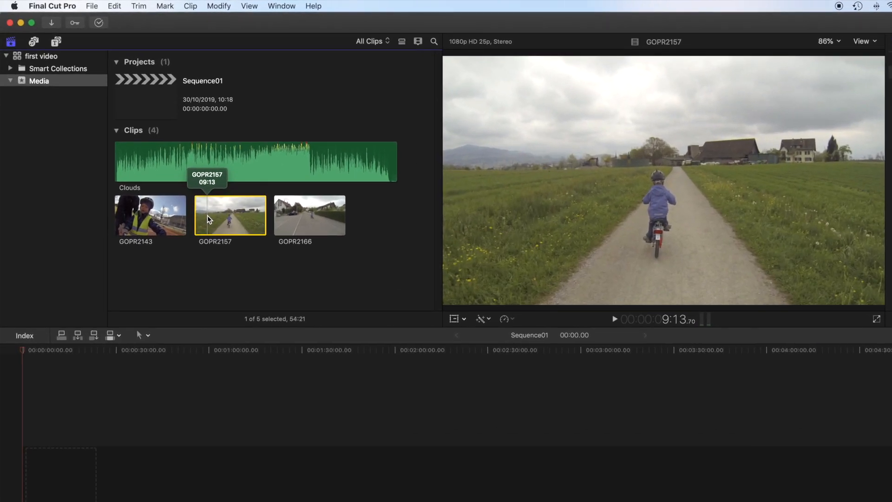
key("i")
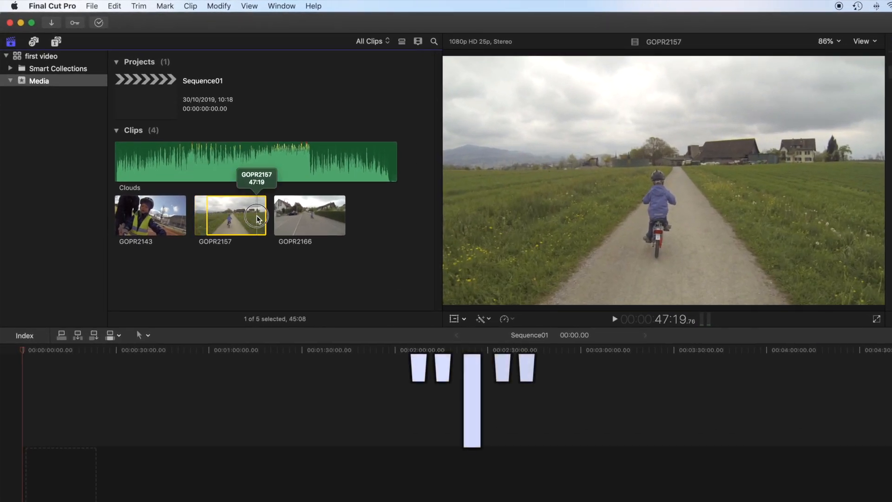
key("o")
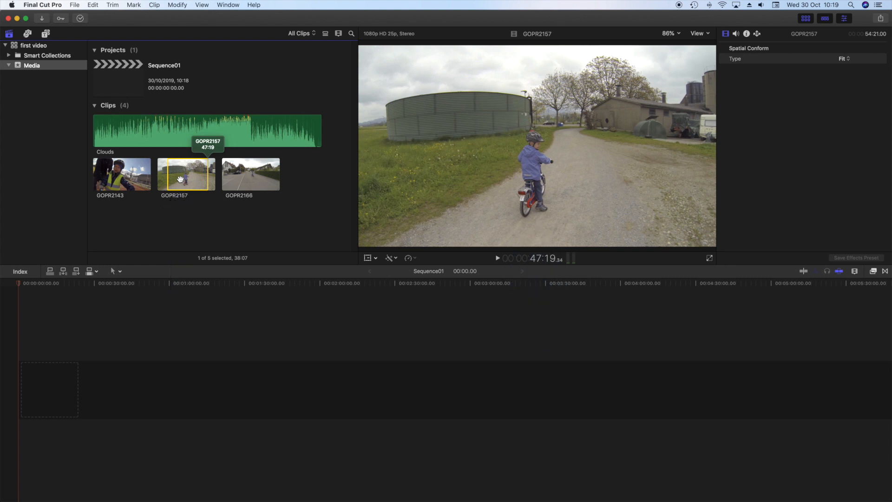
key("space")
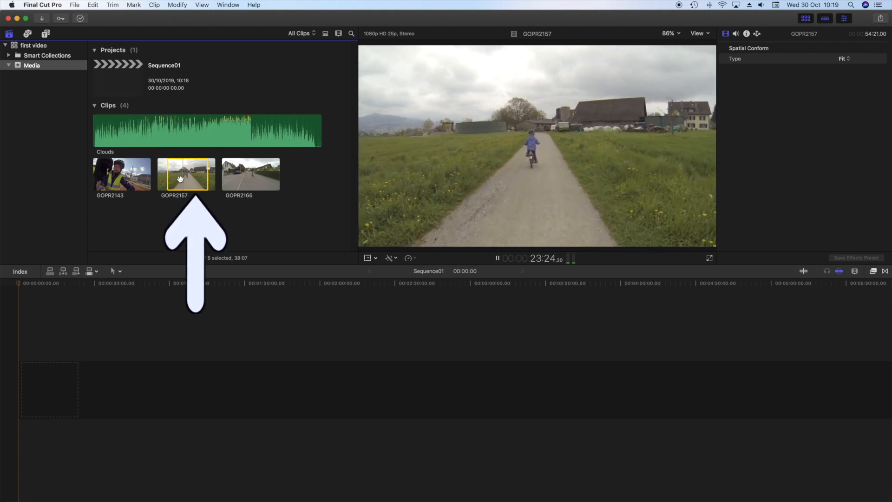
left_click(188, 182)
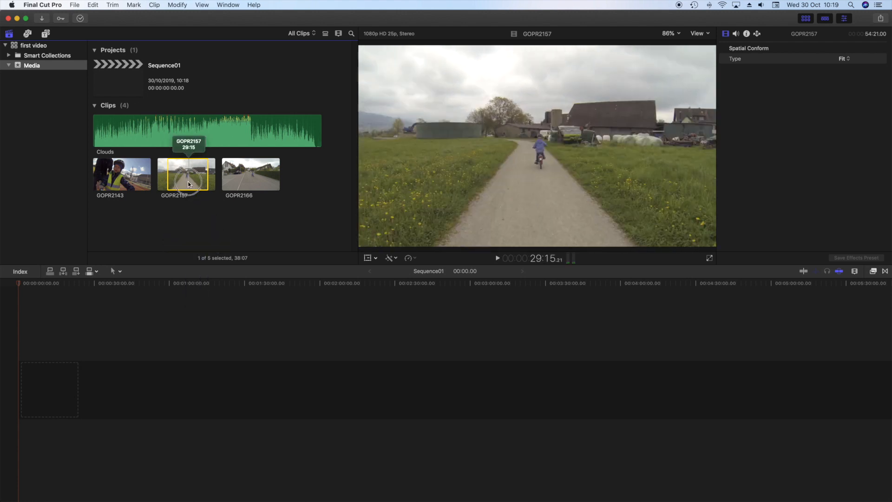
left_click_drag(165, 235, 38, 385)
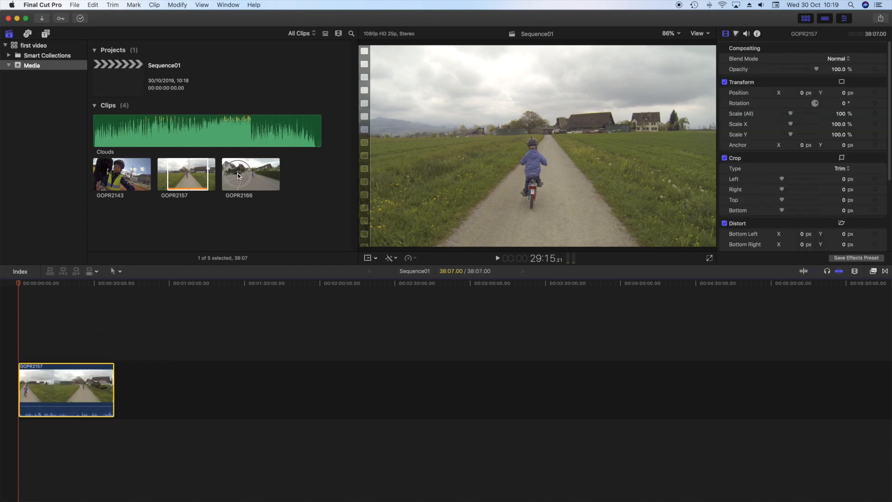
Mark a 21:11 range ending at 27:13 in GOPR2166 and connect it above GOPR2157 at about 25 seconds in the timeline.
left_click(235, 174)
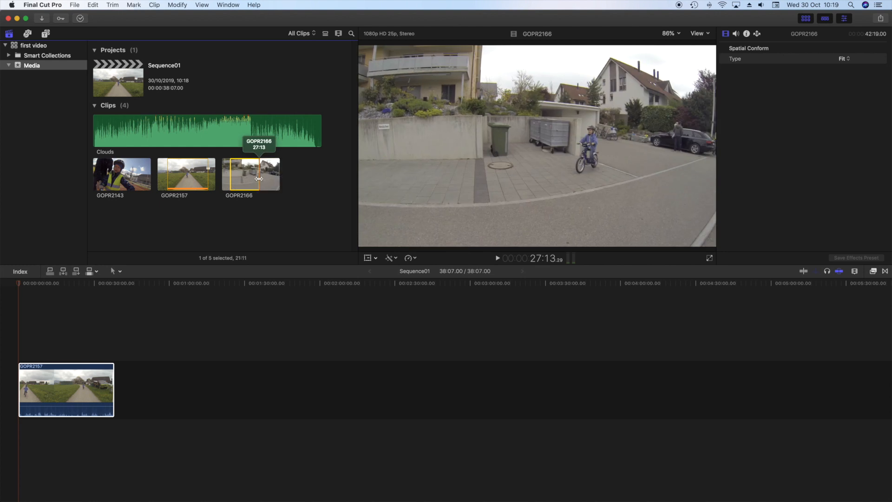
left_click_drag(246, 177, 82, 331)
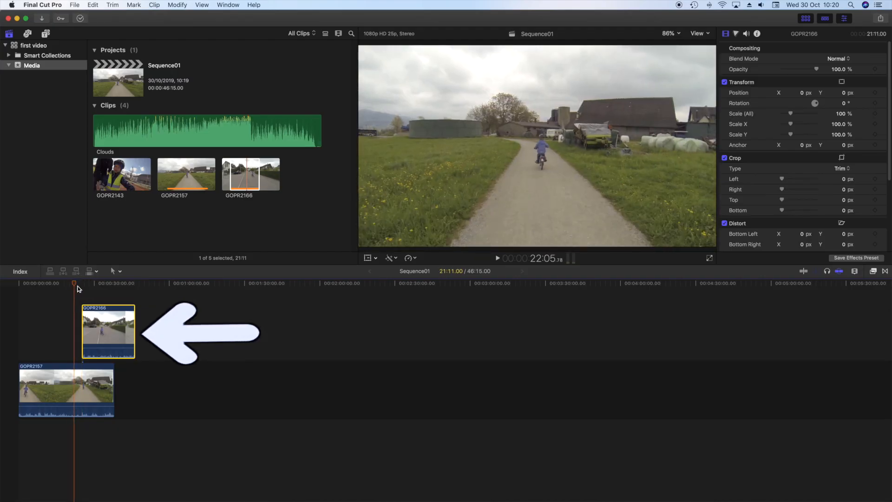
Play the timeline over the overlapping clips and move GOPR2166 into the primary storyline directly after GOPR2157.
key("space")
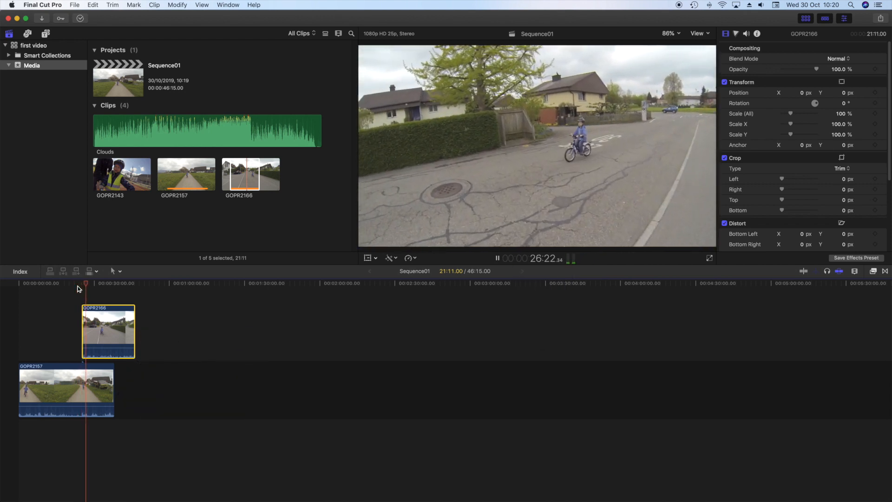
key("space")
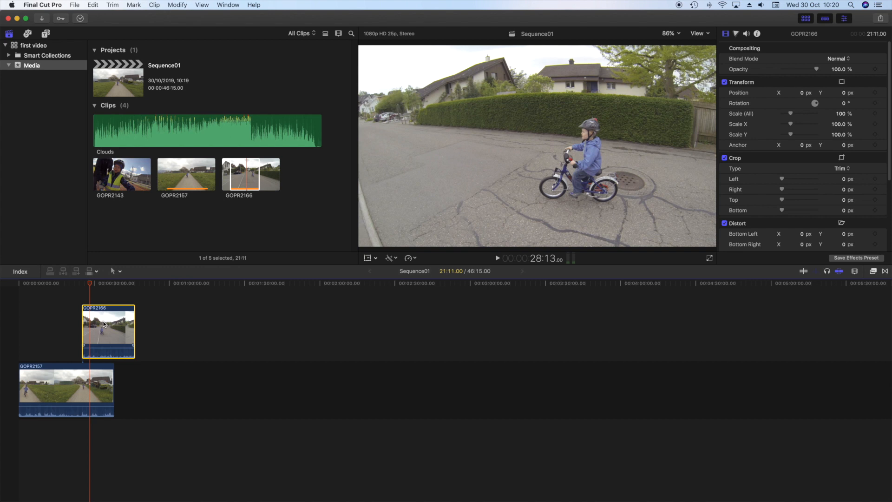
left_click_drag(104, 324, 137, 377)
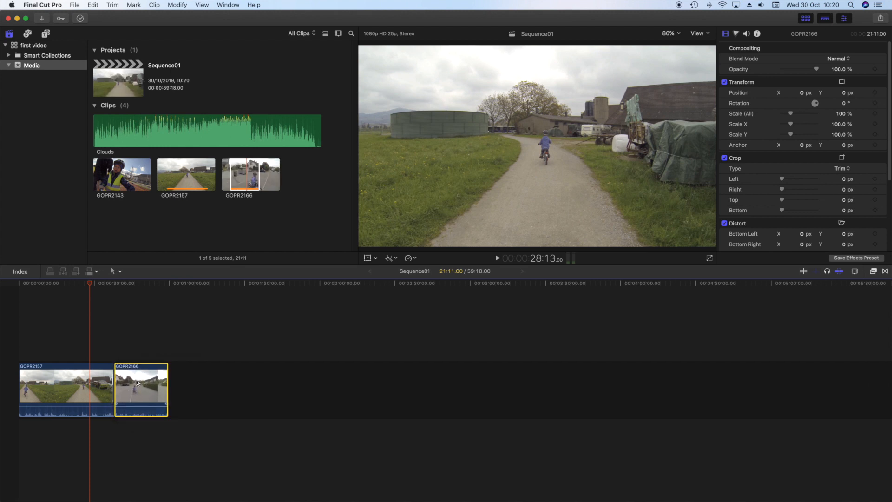
Mark a range of about 1 min 2 s in Clouds starting near 01:15:36 and connect it beneath the clips at the timeline start.
left_click(856, 271)
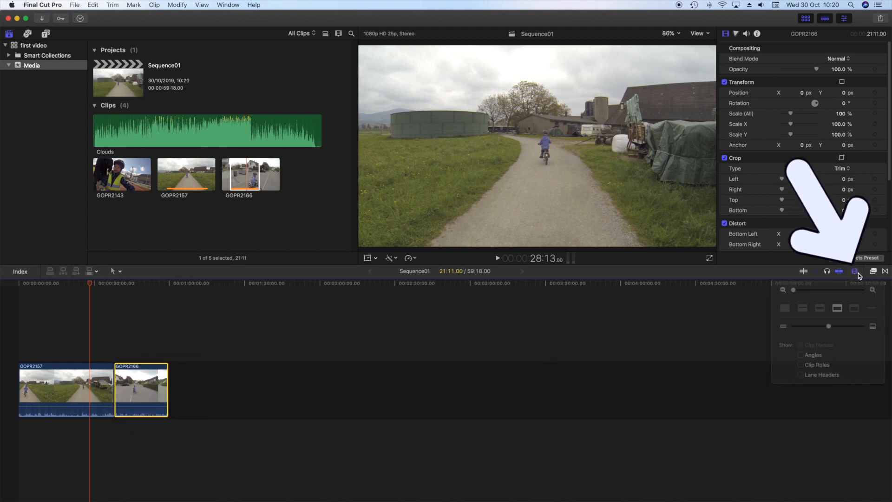
left_click(826, 291)
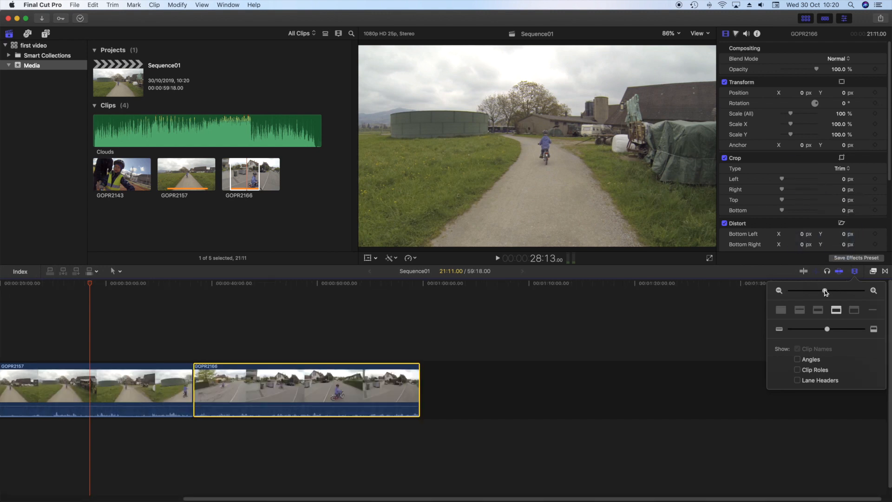
left_click(852, 275)
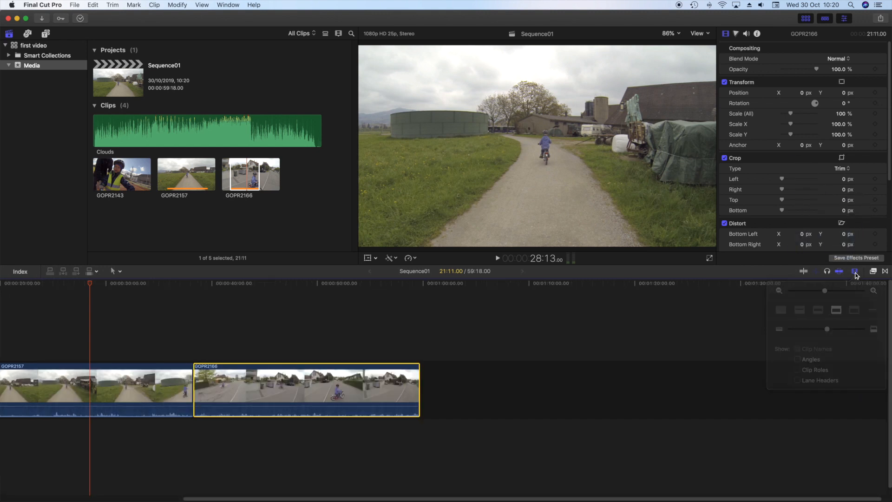
left_click(150, 498)
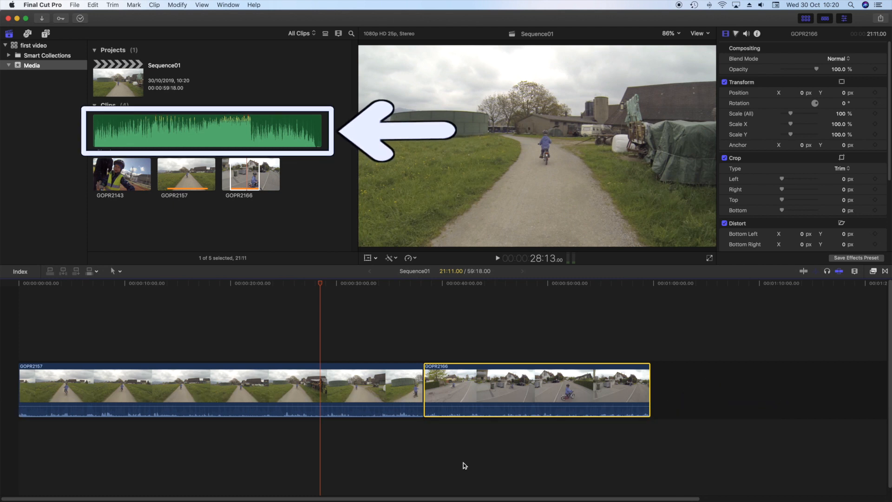
left_click(164, 130)
left_click(164, 129)
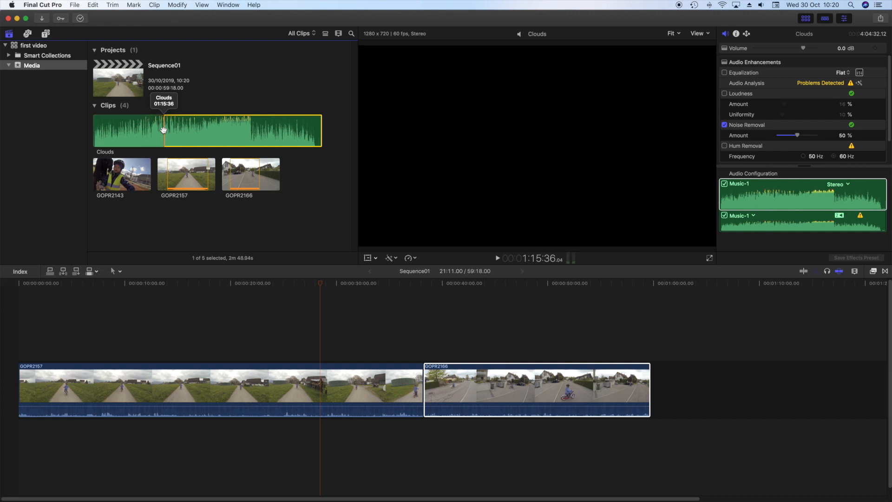
left_click_drag(222, 135, 20, 440)
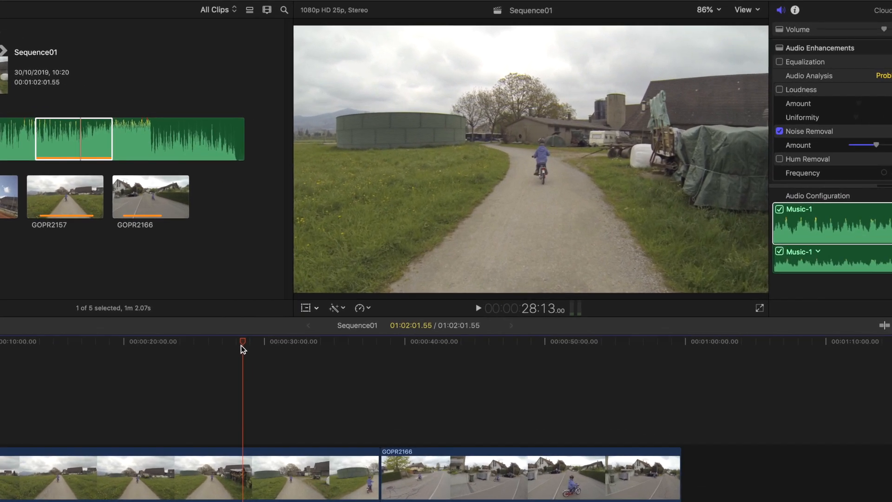
Place the playhead at about 31:17 in Sequence01 and preview the GOPR2143 browser clip from about 22:20.
left_click_drag(244, 345, 286, 345)
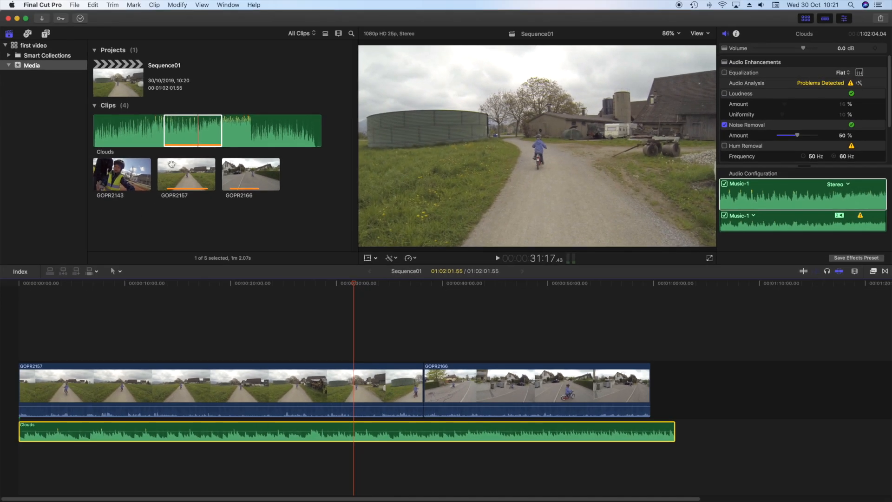
left_click(107, 180)
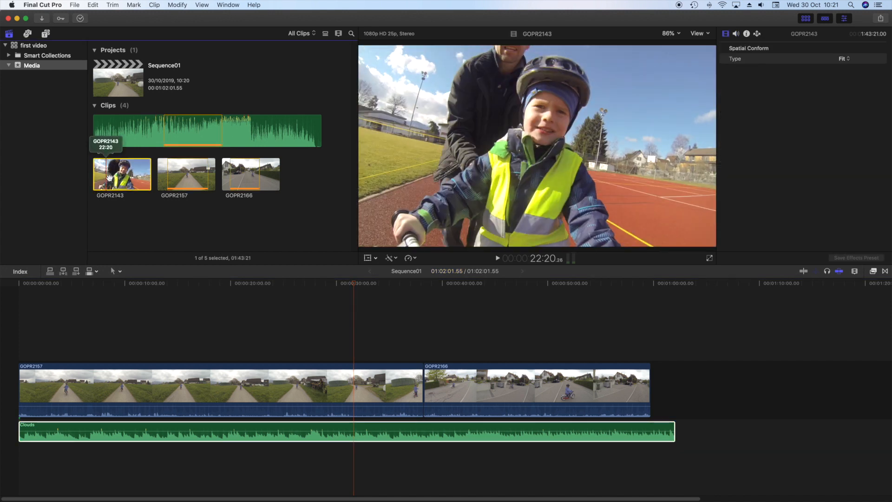
key("space")
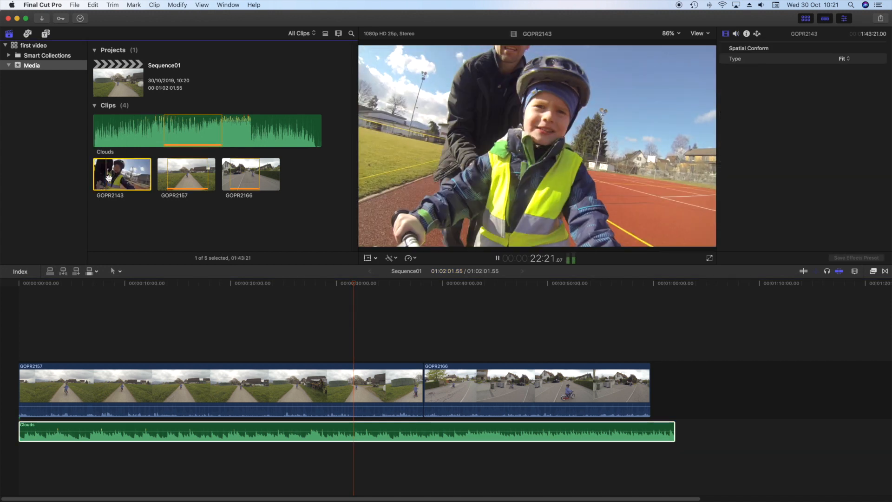
Return to the Sequence01 timeline and play it from about 31 seconds, stopping at 34:01.
left_click(356, 297)
key("super+4")
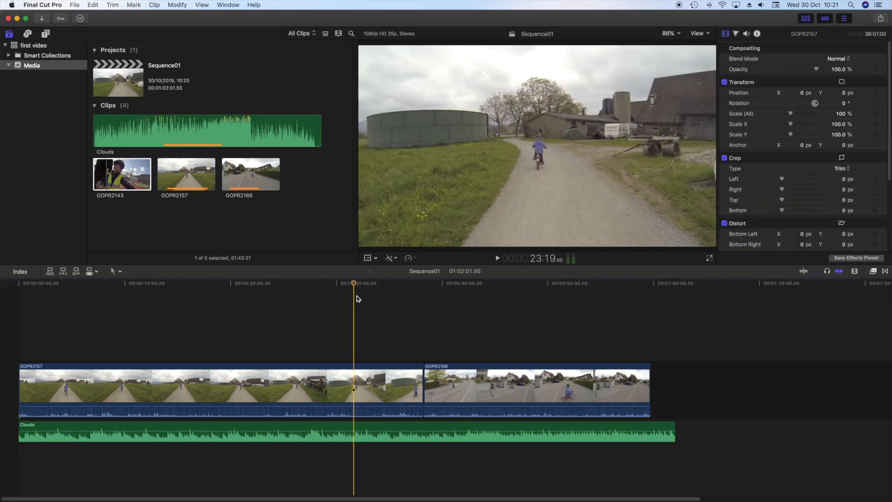
key("space")
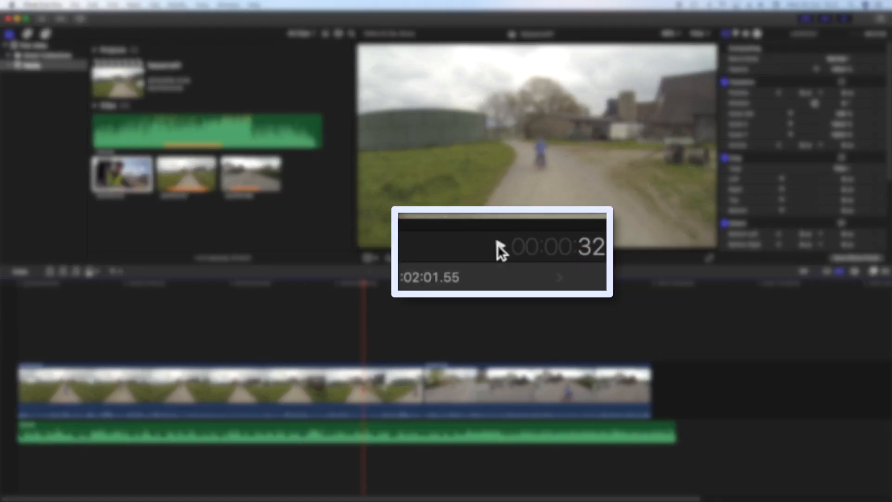
left_click(497, 258)
key("space")
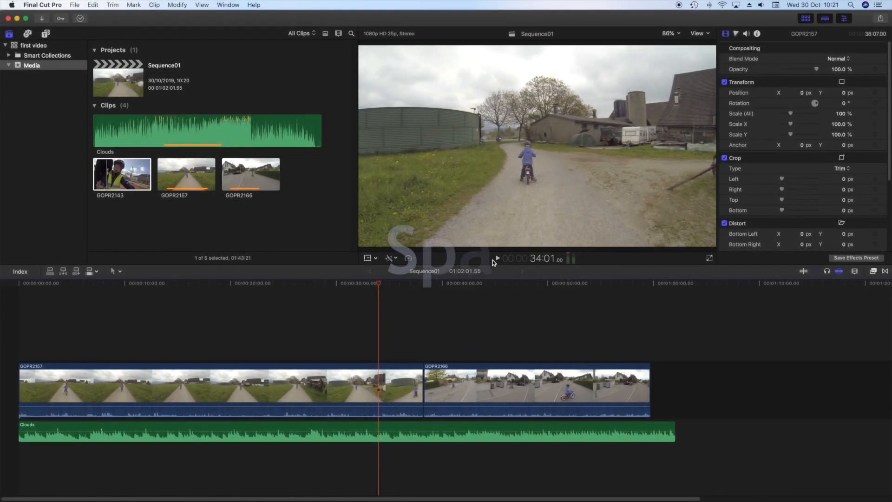
Try scaling the GOPR2157 timeline clip up to 120% and reset its scale.
left_click(355, 382)
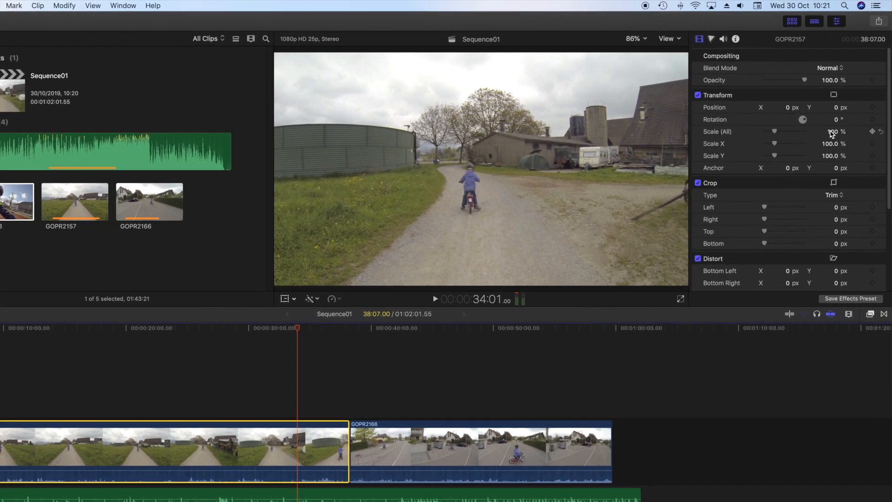
left_click_drag(842, 114, 841, 108)
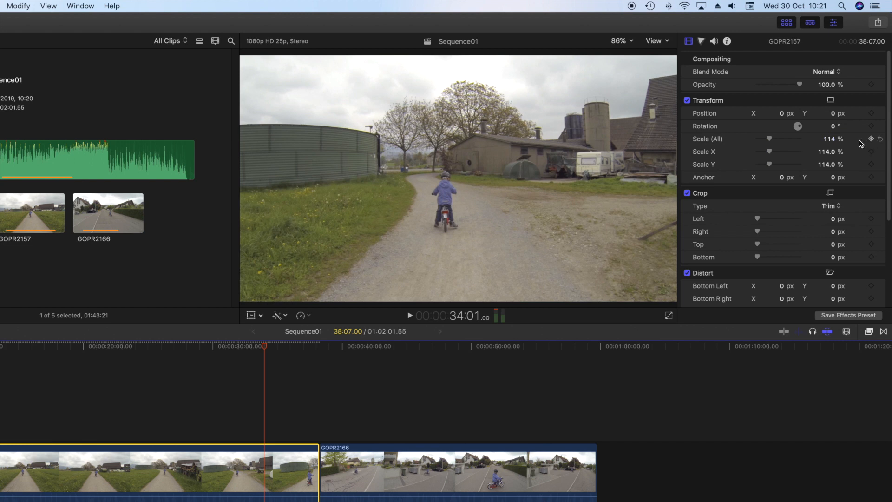
left_click_drag(828, 140, 828, 137)
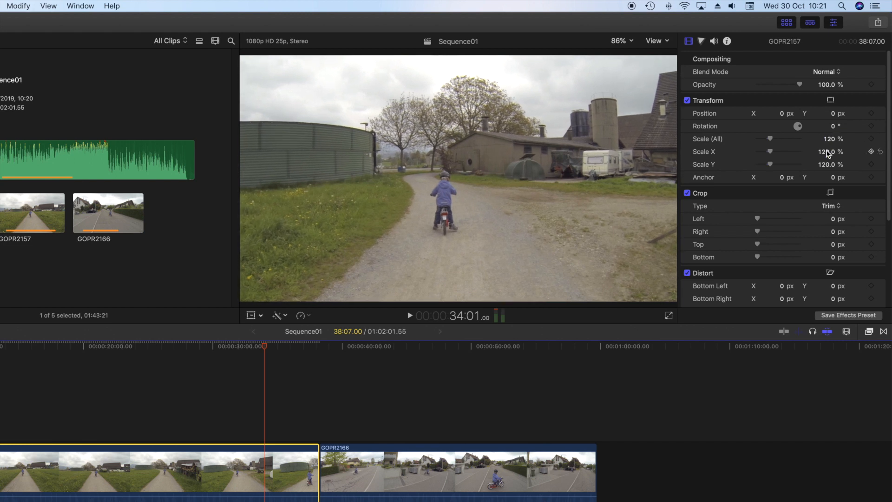
left_click(880, 139)
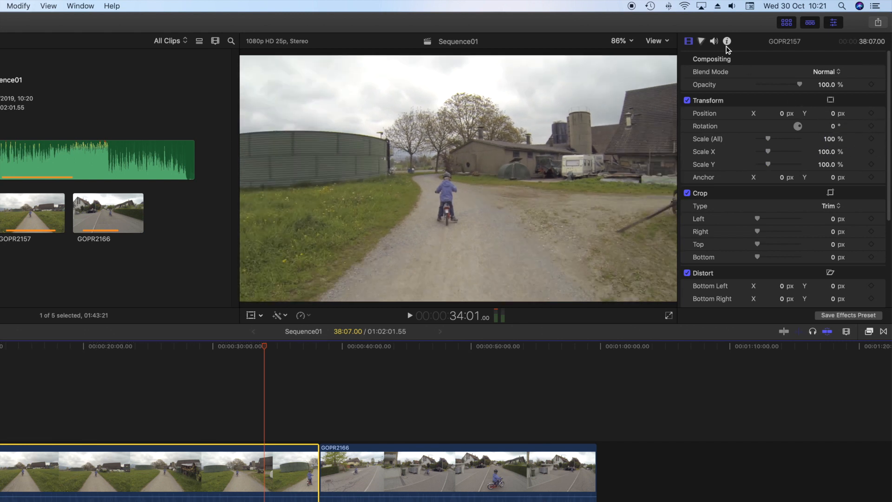
Review the color, saturation, audio and info inspector settings of GOPR2157, ending on its video settings.
left_click(702, 41)
left_click(711, 75)
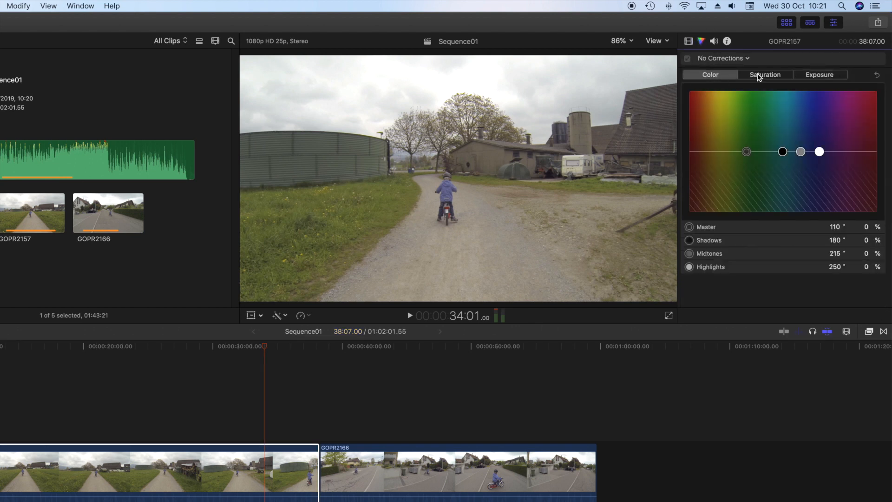
left_click(760, 76)
left_click(714, 42)
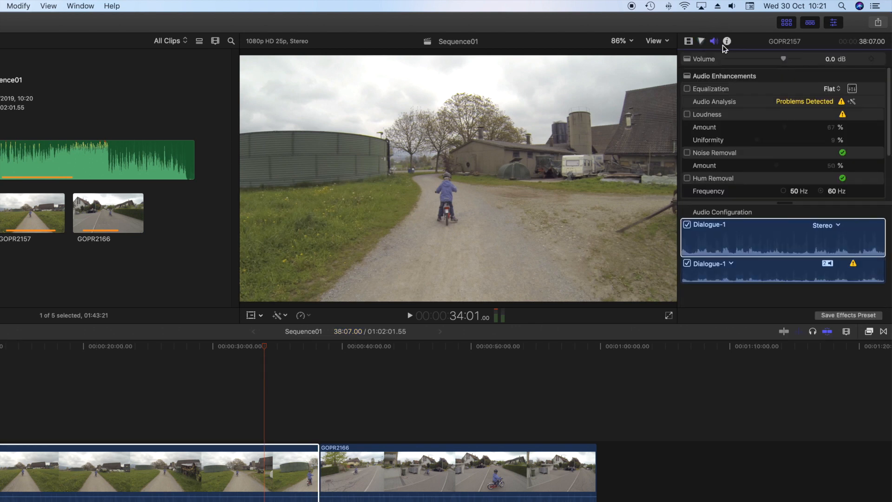
left_click(727, 41)
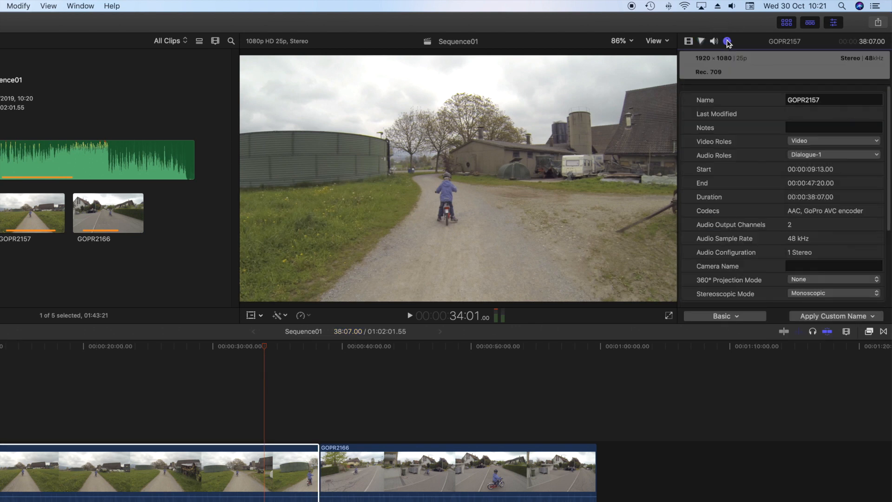
left_click(689, 42)
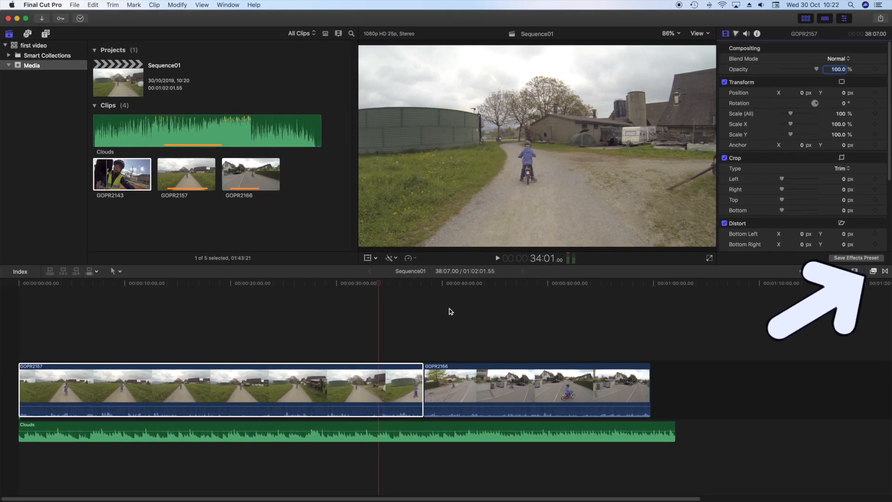
Apply the Gaussian effect from the Blur category to GOPR2157 in the timeline.
left_click(840, 265)
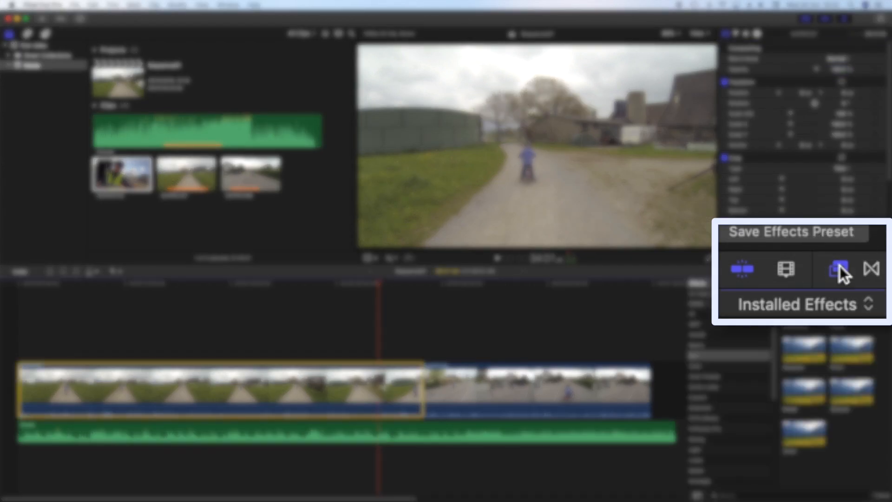
left_click(699, 346)
left_click(694, 356)
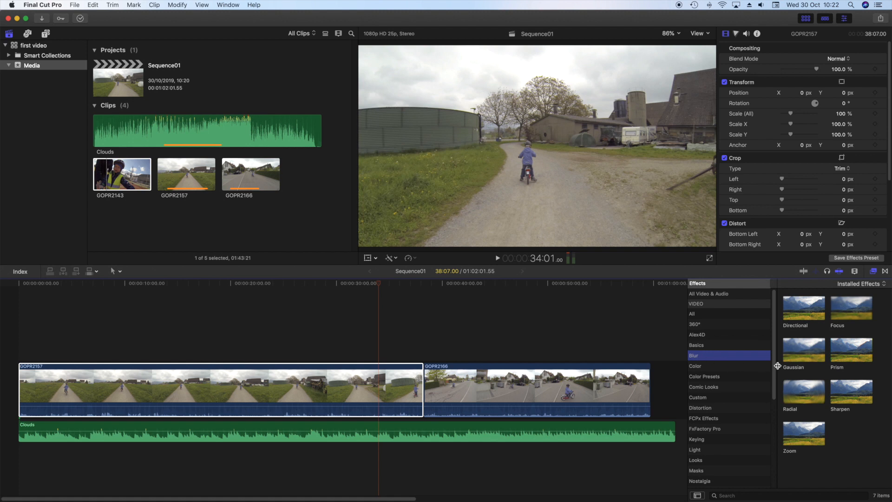
left_click_drag(805, 349, 647, 338)
left_click_drag(616, 379, 261, 420)
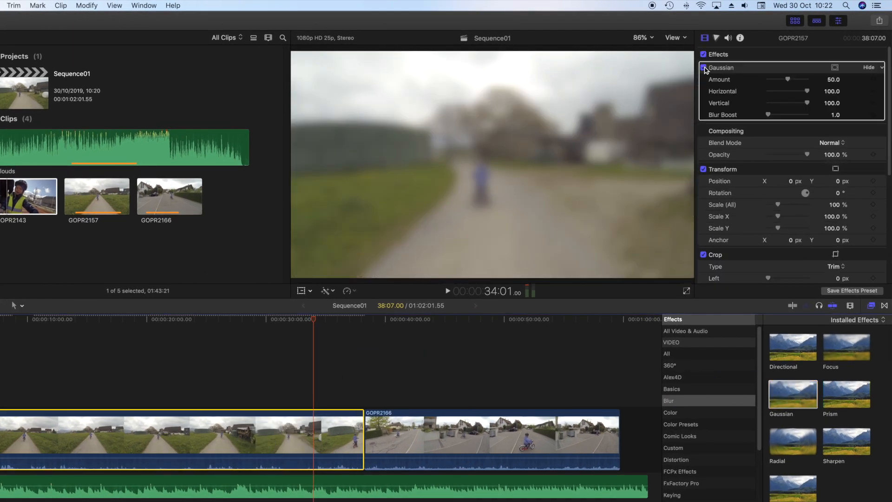
Set the Gaussian effect's amount to 35.38 on GOPR2157 and disable the effect.
mouse_move(787, 80)
left_mouse_down()
mouse_move(755, 80)
mouse_move(783, 83)
left_mouse_up()
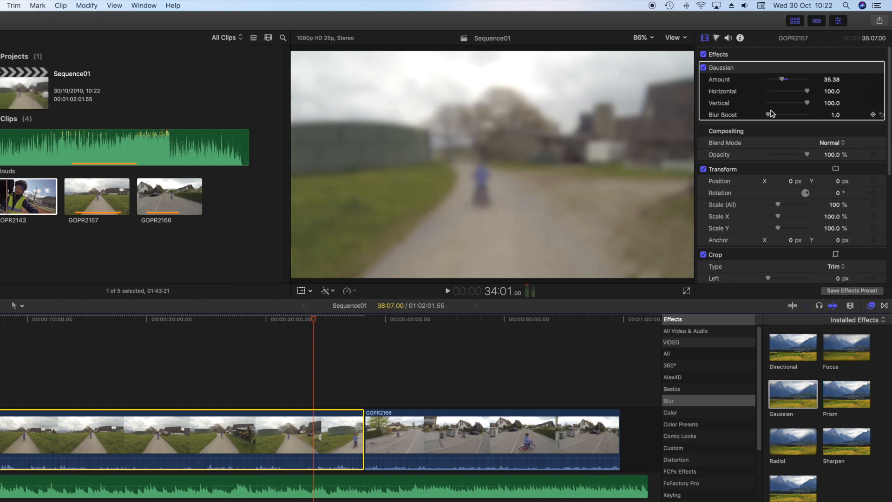
left_click_drag(781, 116, 764, 110)
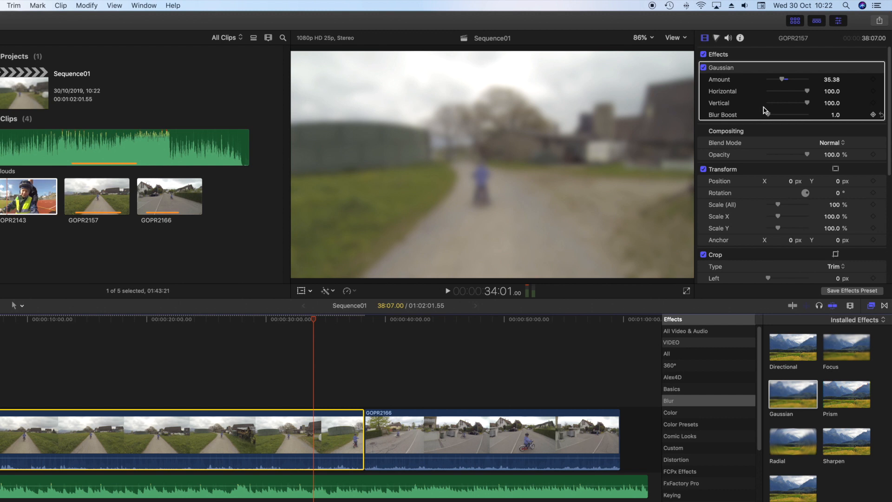
left_click(704, 68)
left_click(704, 68)
left_click(704, 68)
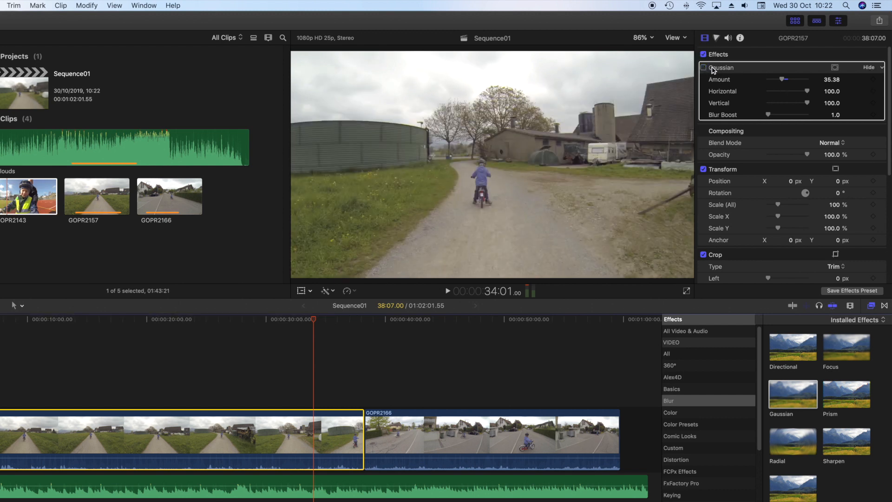
Add the Radial transition from the Blurs category at the cut between GOPR2157 and GOPR2166.
left_click(884, 305)
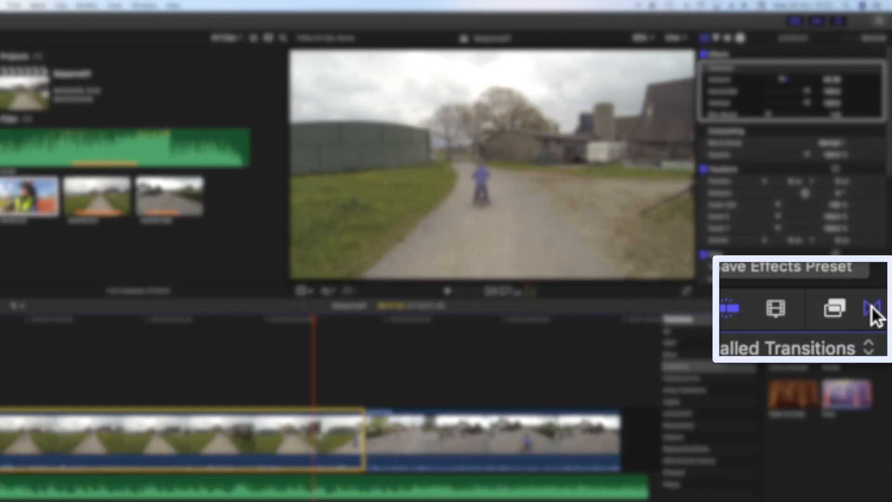
left_click(672, 403)
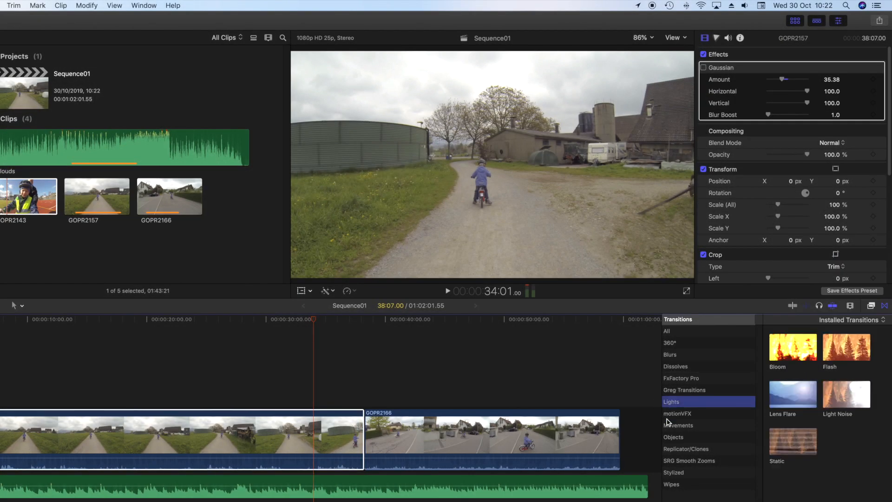
left_click(673, 427)
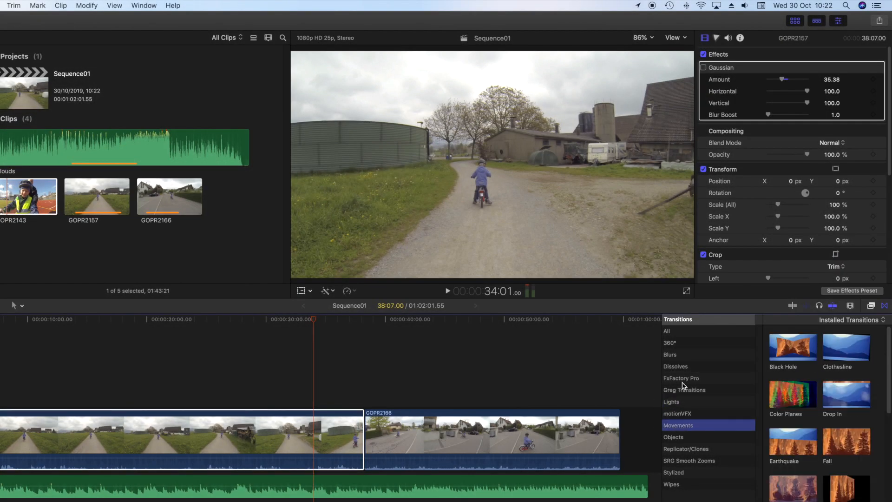
left_click(671, 356)
left_click_drag(788, 402, 362, 444)
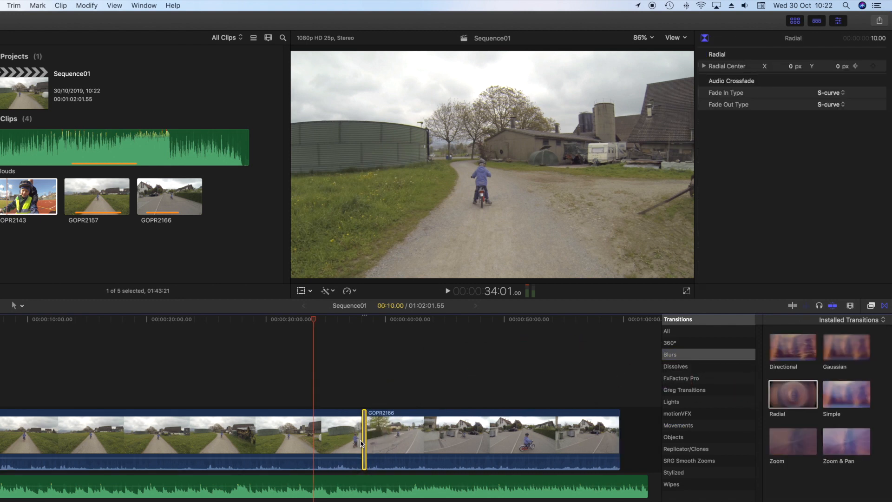
Play the timeline across the Radial transition from about 37:03 and stop at 39:24.
left_click(351, 319)
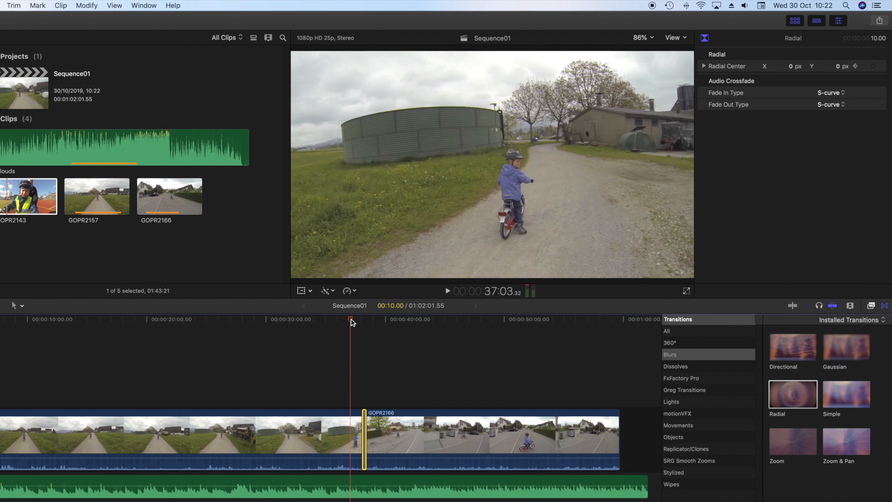
key("space")
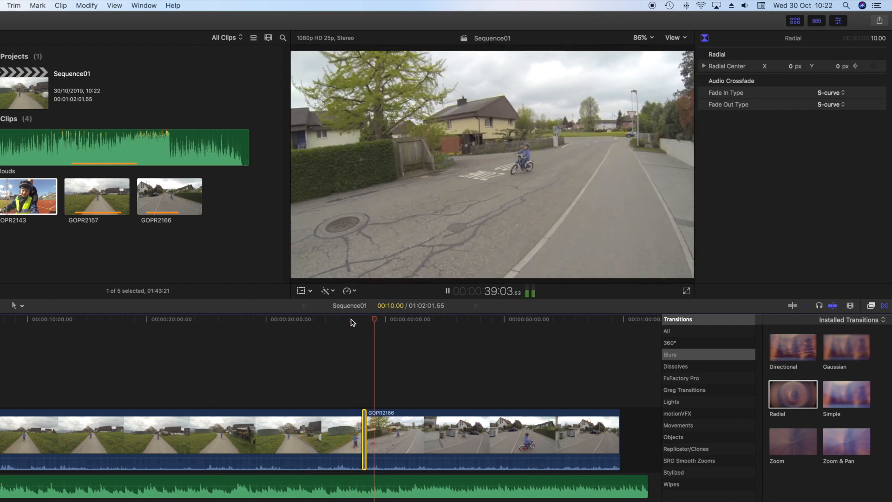
key("space")
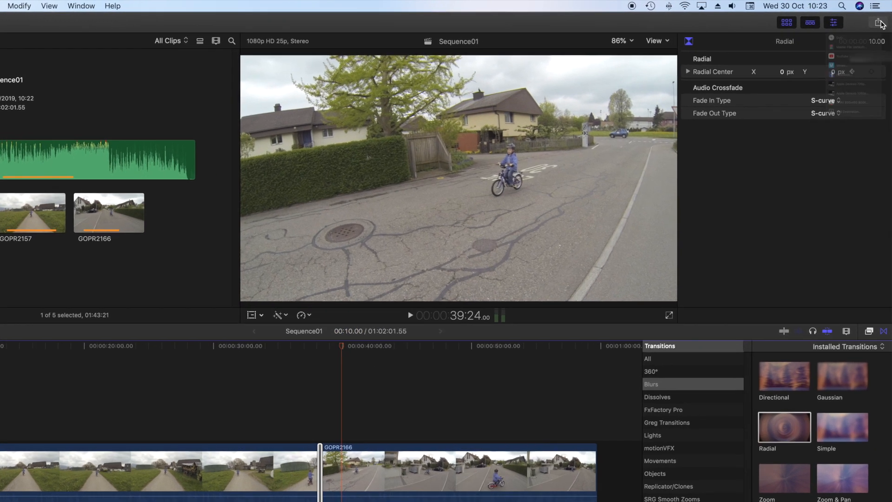
Check the available share destinations and start a Master File (default) export of Sequence01.
left_click(880, 22)
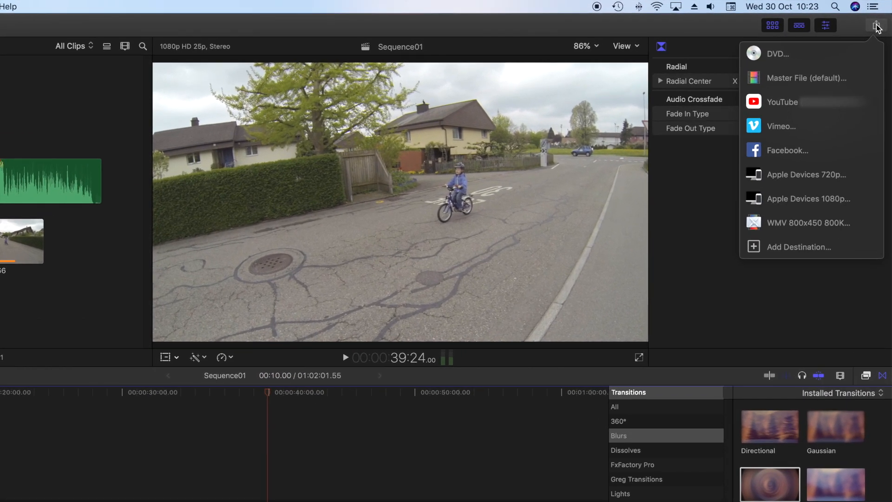
left_click(877, 25)
left_click(69, 5)
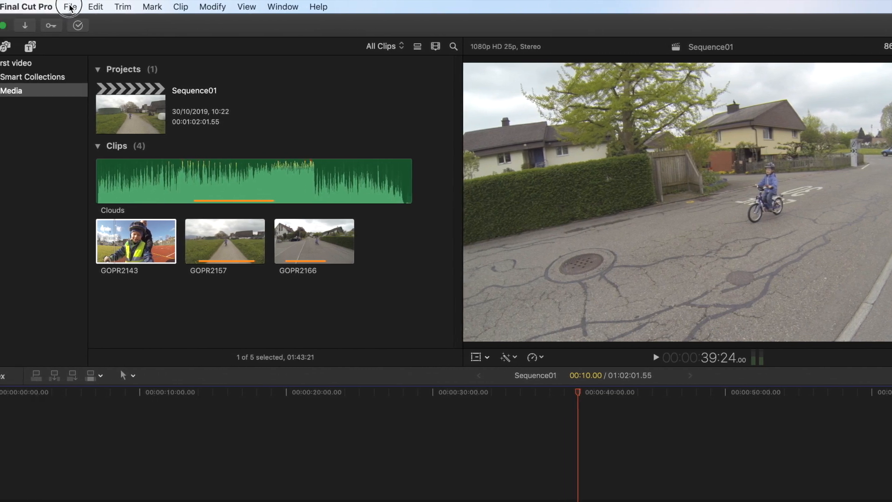
mouse_move(113, 149)
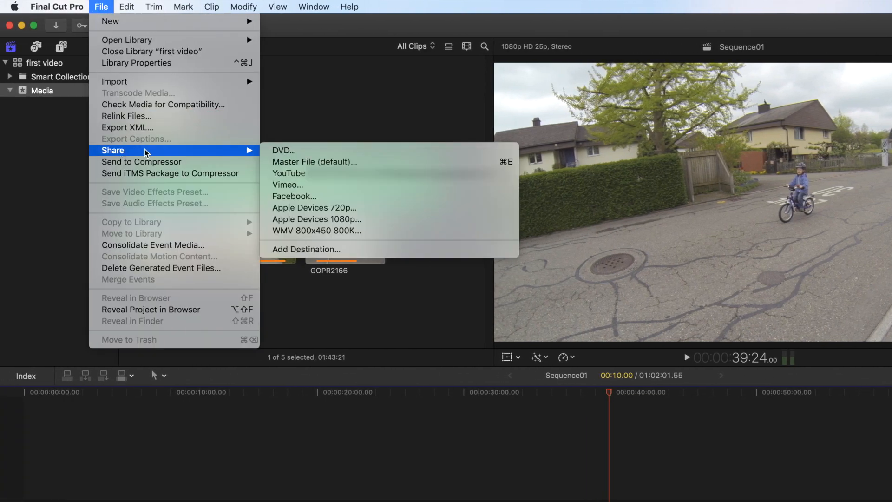
left_click(284, 163)
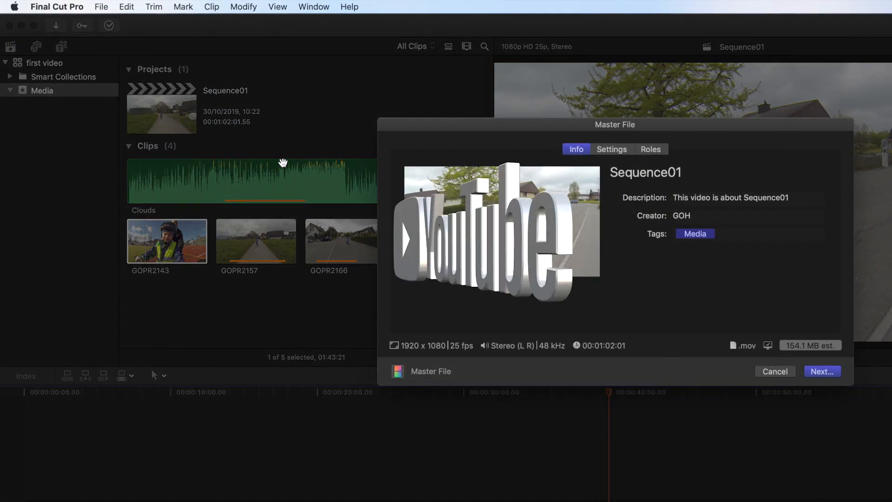